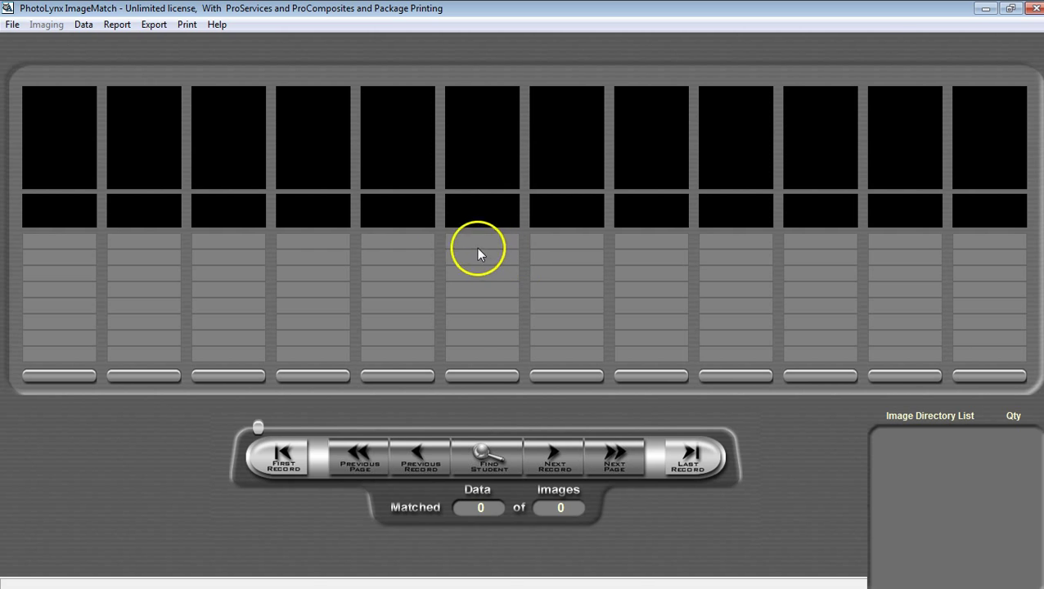
Open the preferences and examine the ImageMatch options for image loading, green screen, export quality and image duplication.
left_click(12, 24)
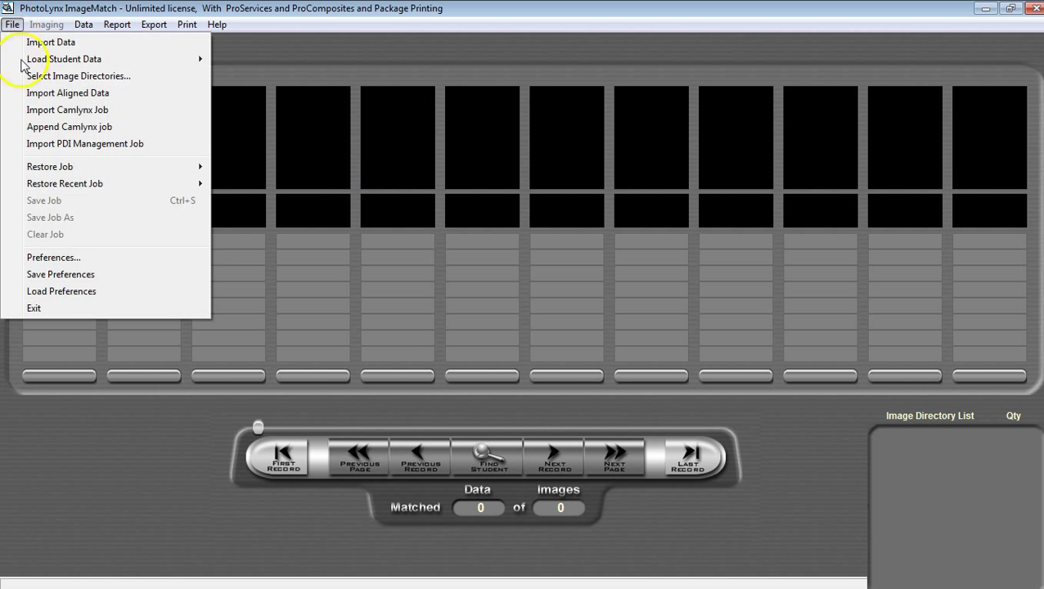
left_click(84, 259)
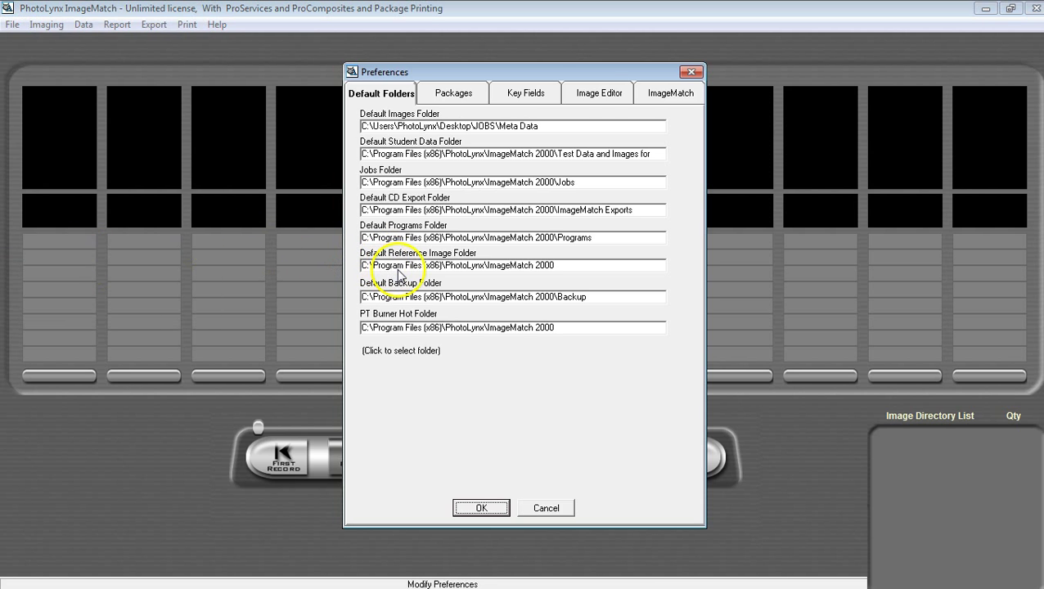
left_click(667, 95)
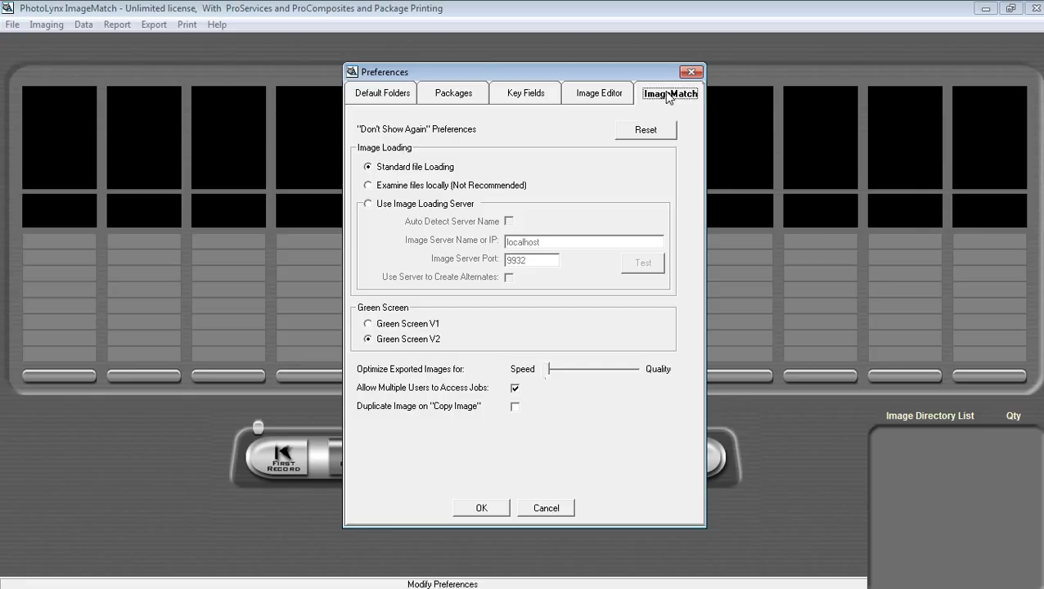
left_click(654, 133)
left_click(516, 408)
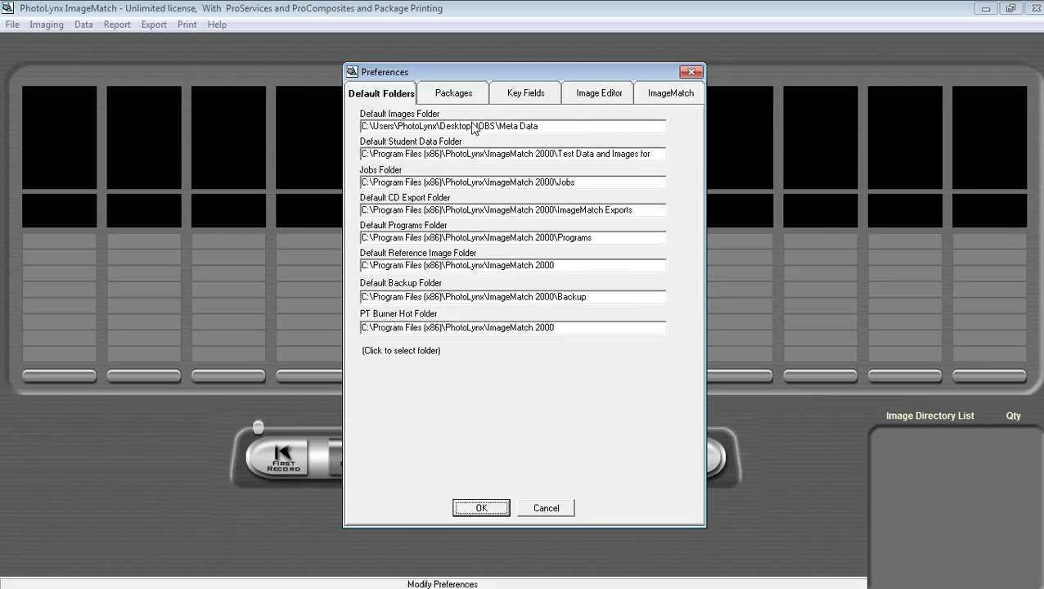
View the program picker for the Image Editing Application in the Image Editor preferences and dismiss it without choosing a program.
left_click(619, 97)
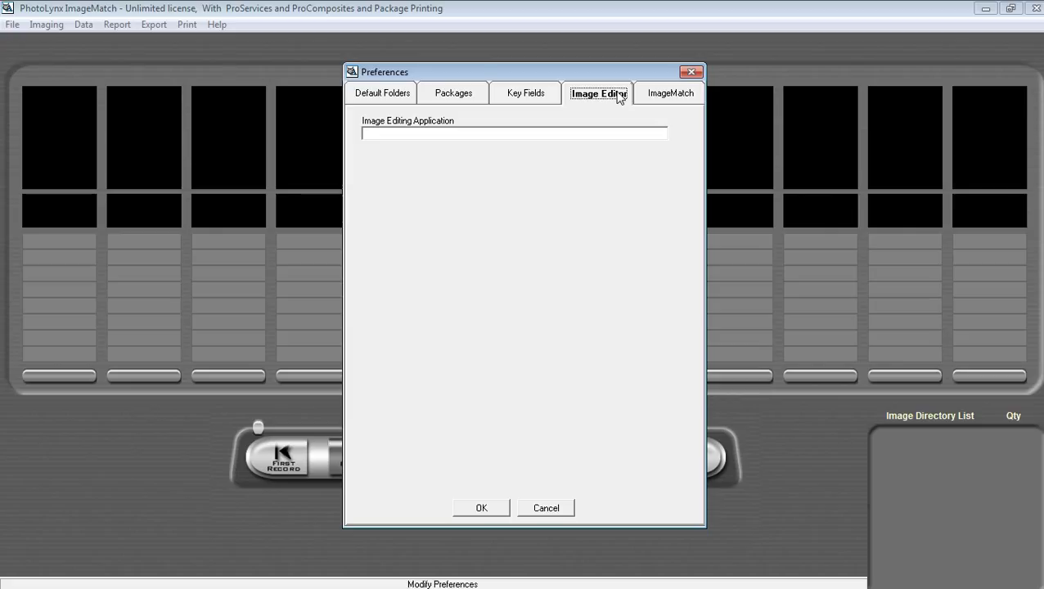
left_click(494, 134)
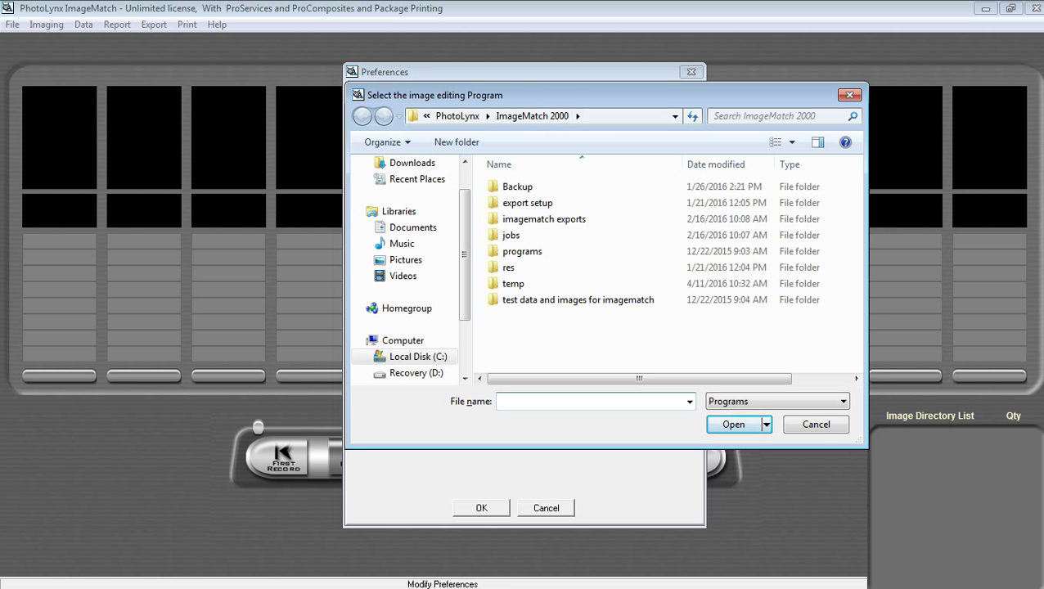
left_click(809, 438)
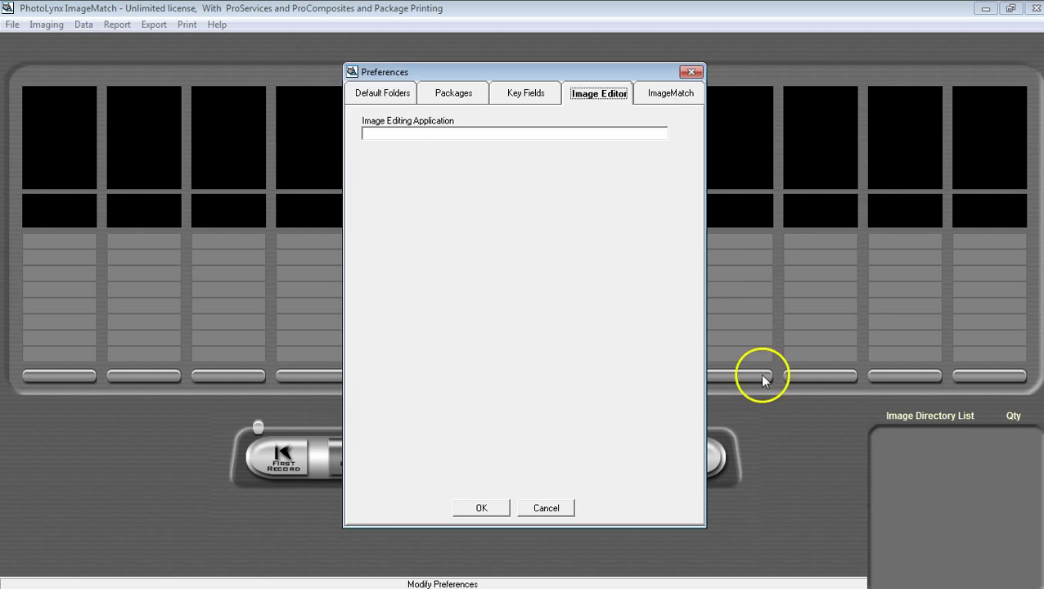
left_click(487, 132)
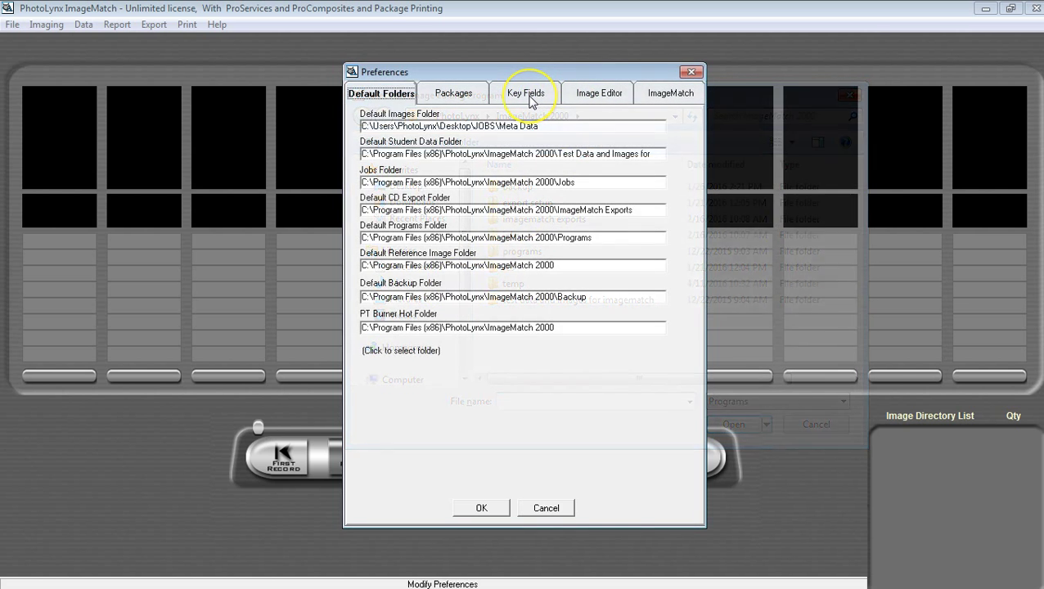
In the Key Fields preferences, keep the number of key fields at 8 and view the field choices for Line #1.
left_click(528, 95)
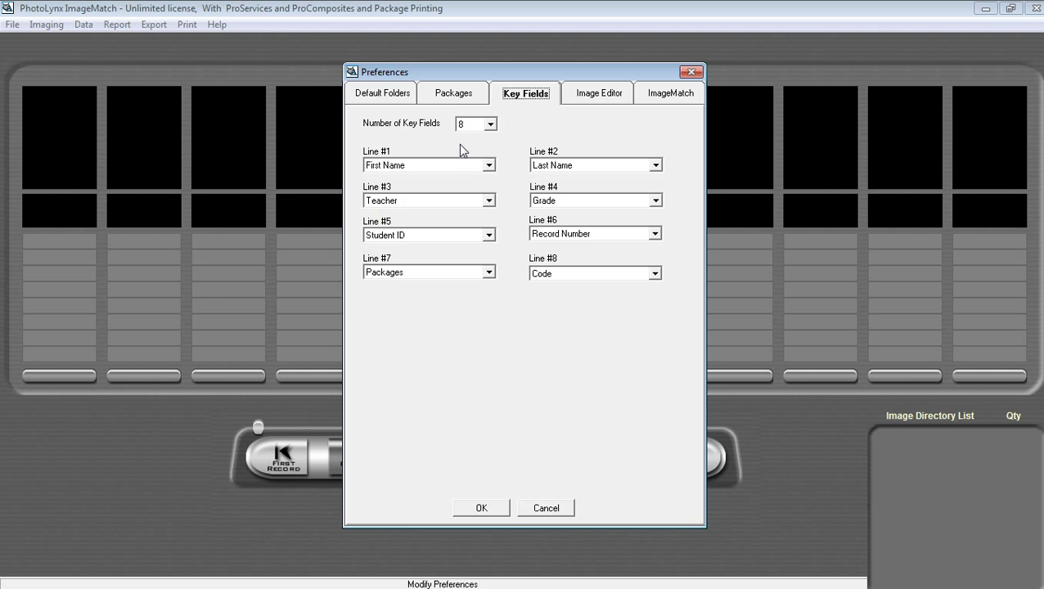
left_click(488, 123)
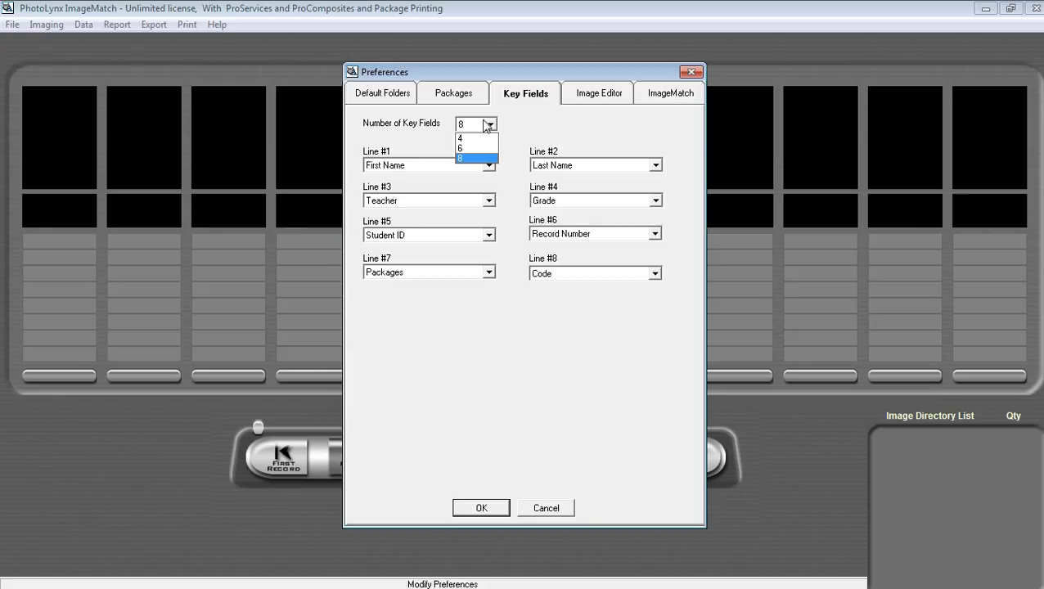
left_click(469, 159)
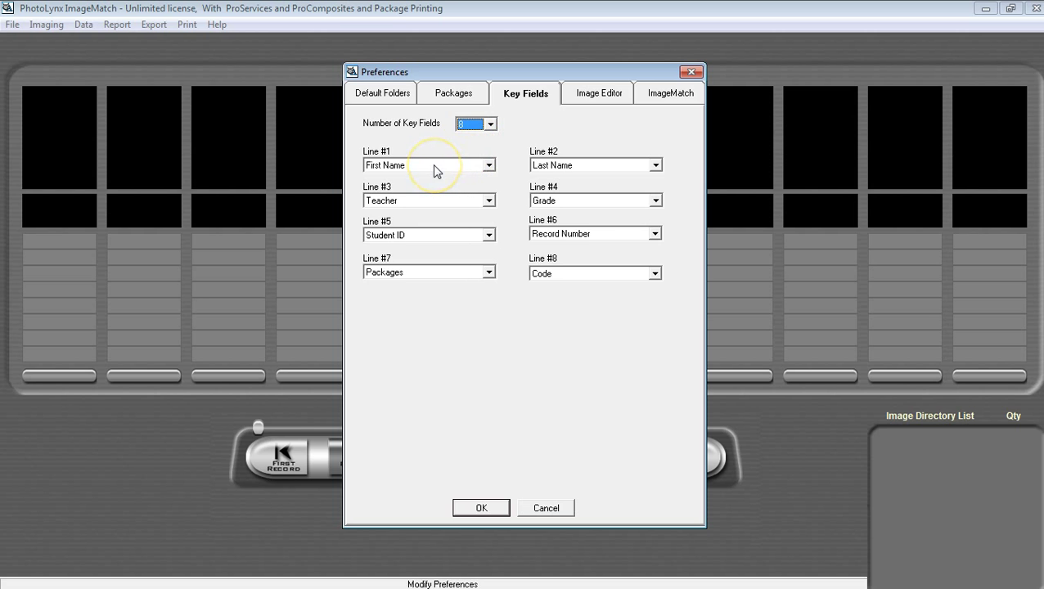
left_click(434, 167)
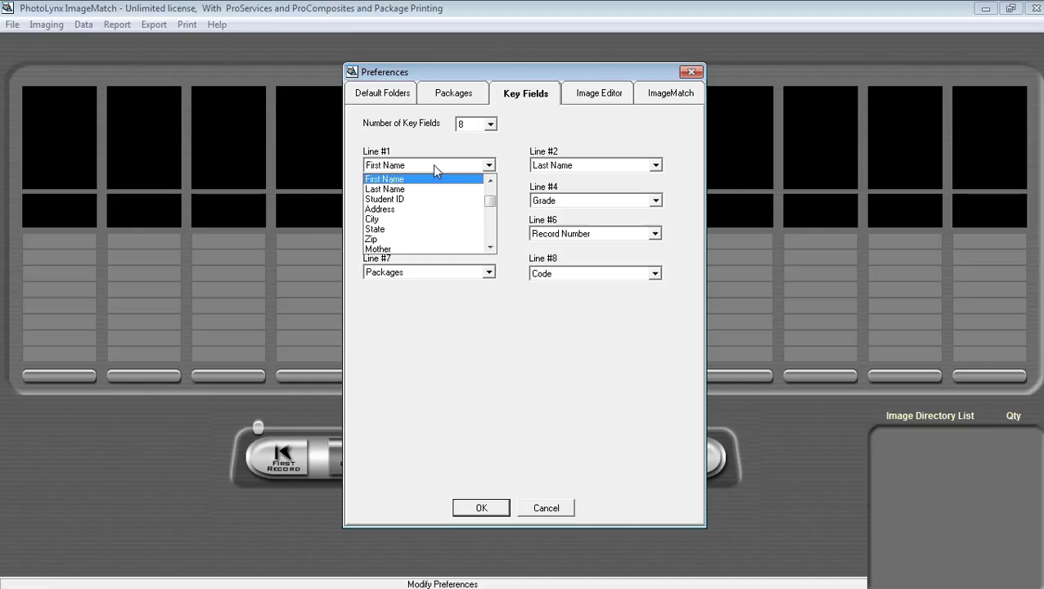
left_click(434, 167)
left_click(434, 168)
Examine the program, package units definition and RipLynx settings in the Packages preferences.
left_click(452, 94)
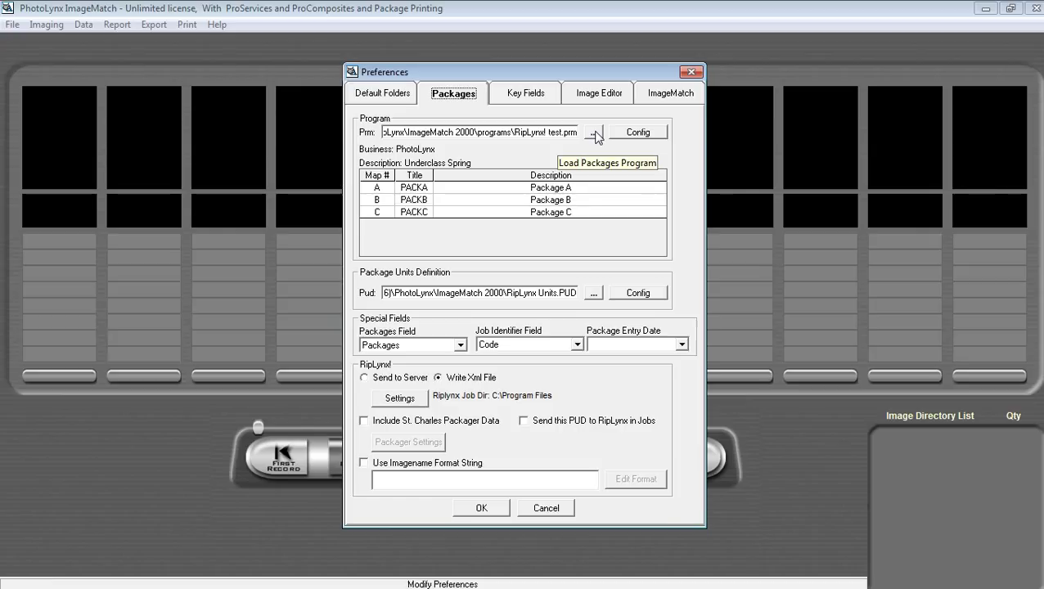
left_click(633, 136)
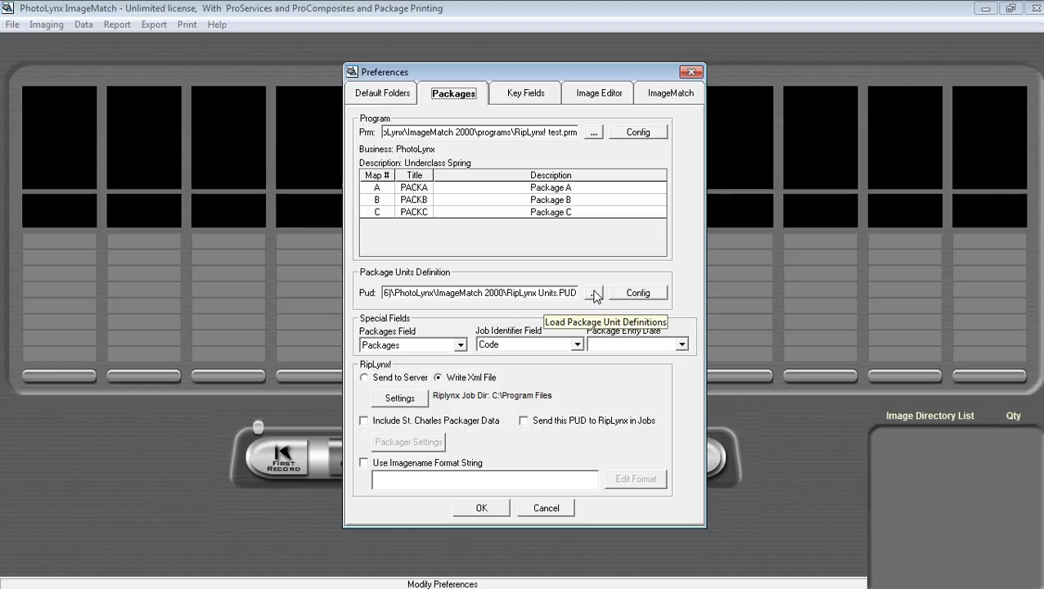
left_click(629, 292)
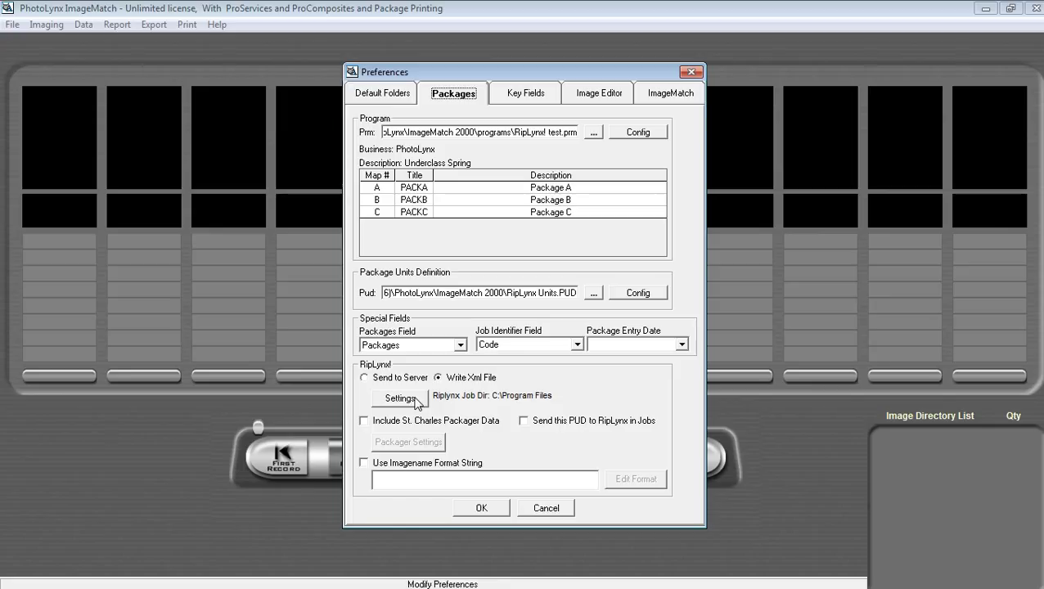
left_click(415, 400)
Enable sending this PUD to RipLynx in jobs, and use the imagename format string "%First Name% %Last Name%".
left_click(526, 422)
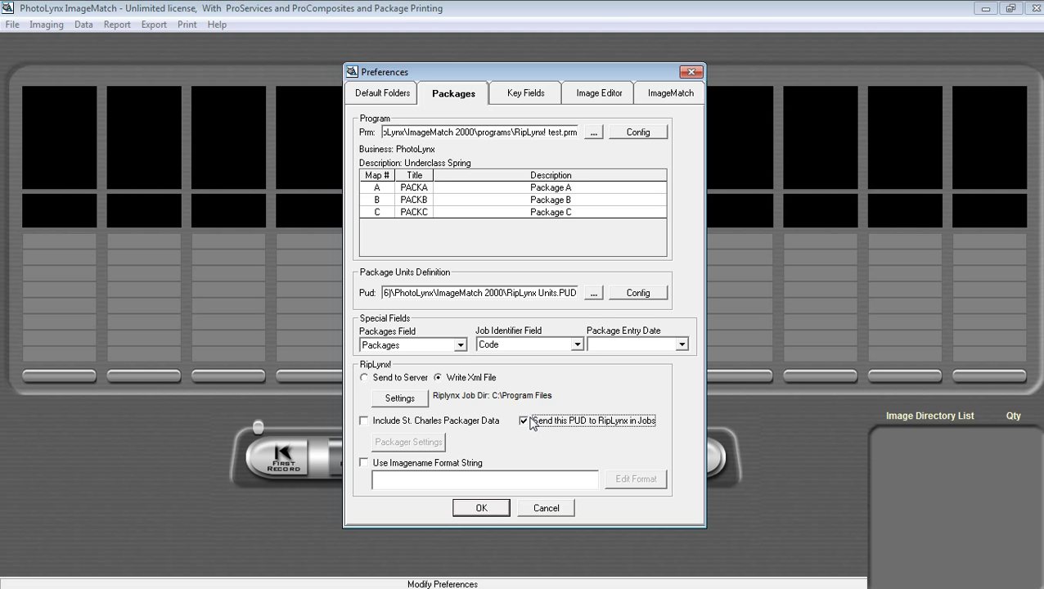
left_click(365, 464)
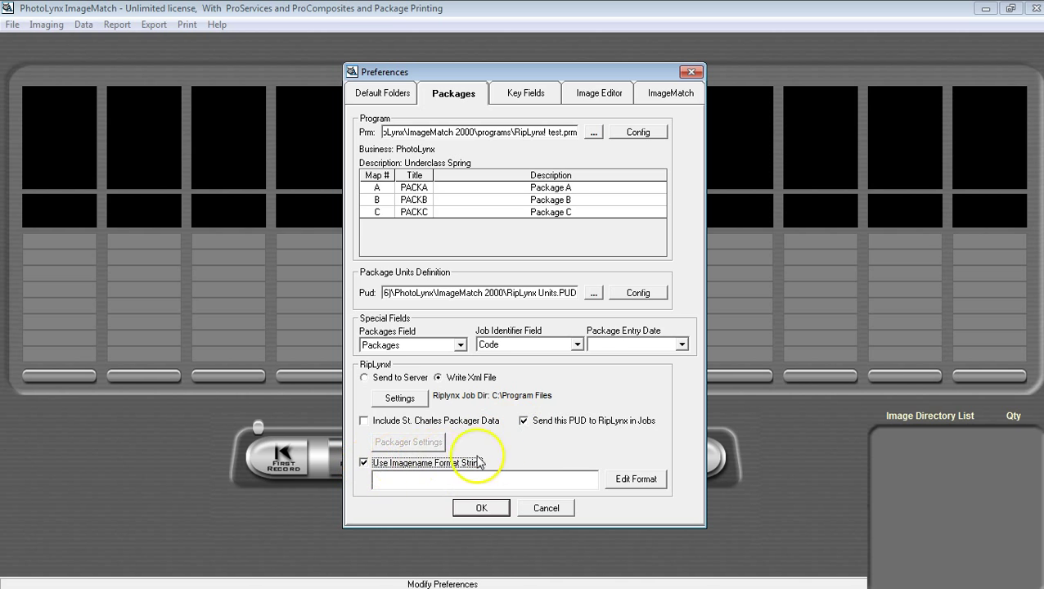
left_click(634, 482)
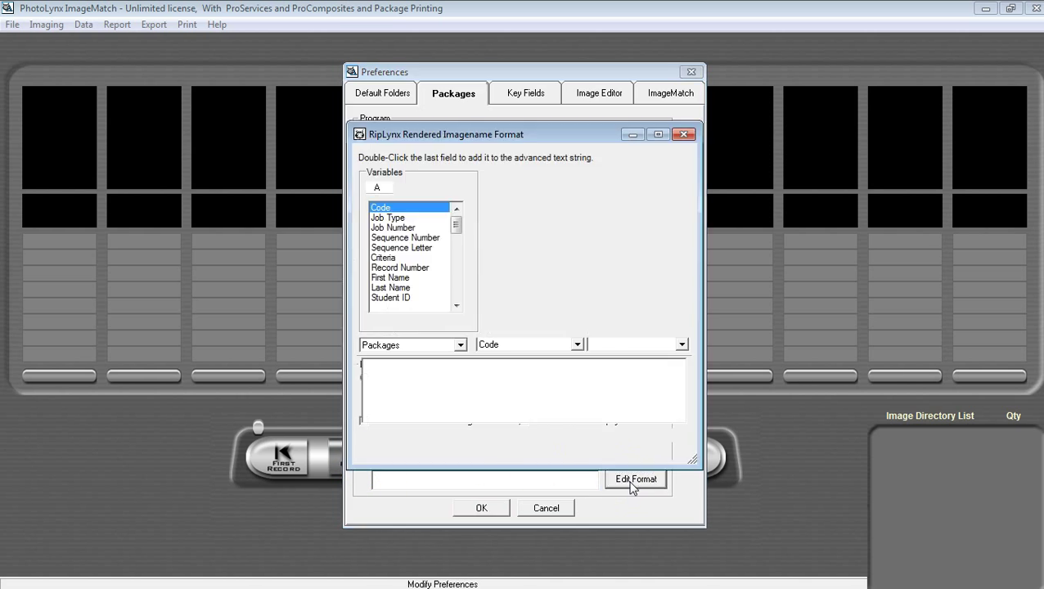
double_click(391, 278)
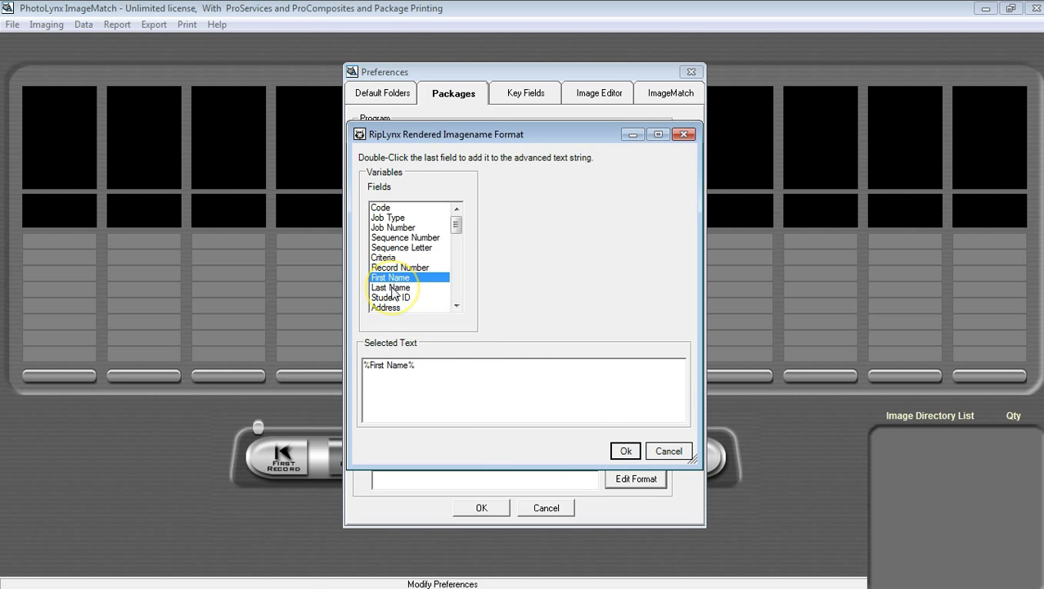
double_click(391, 288)
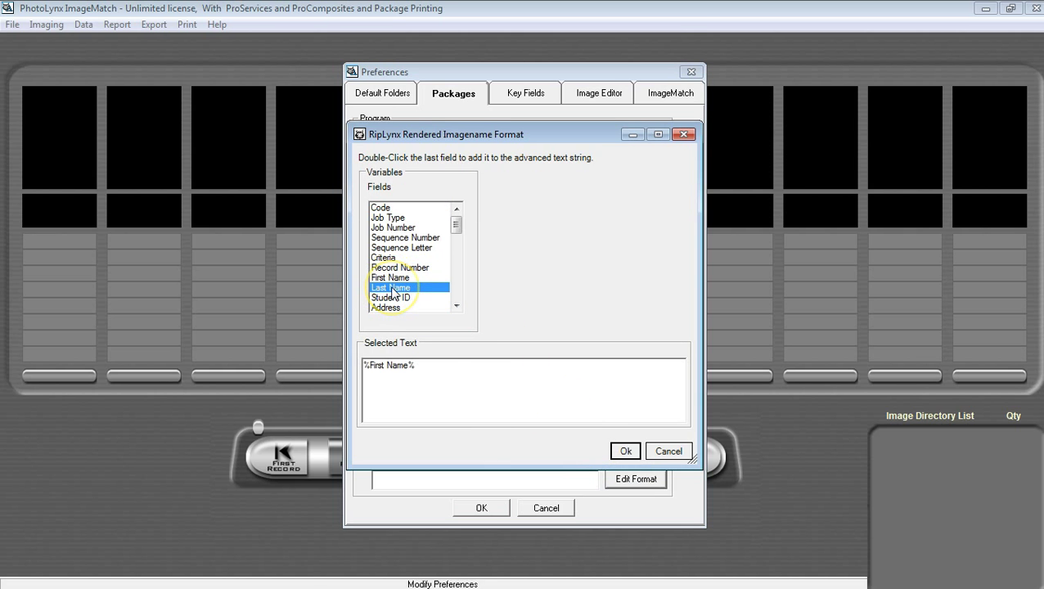
left_click(622, 452)
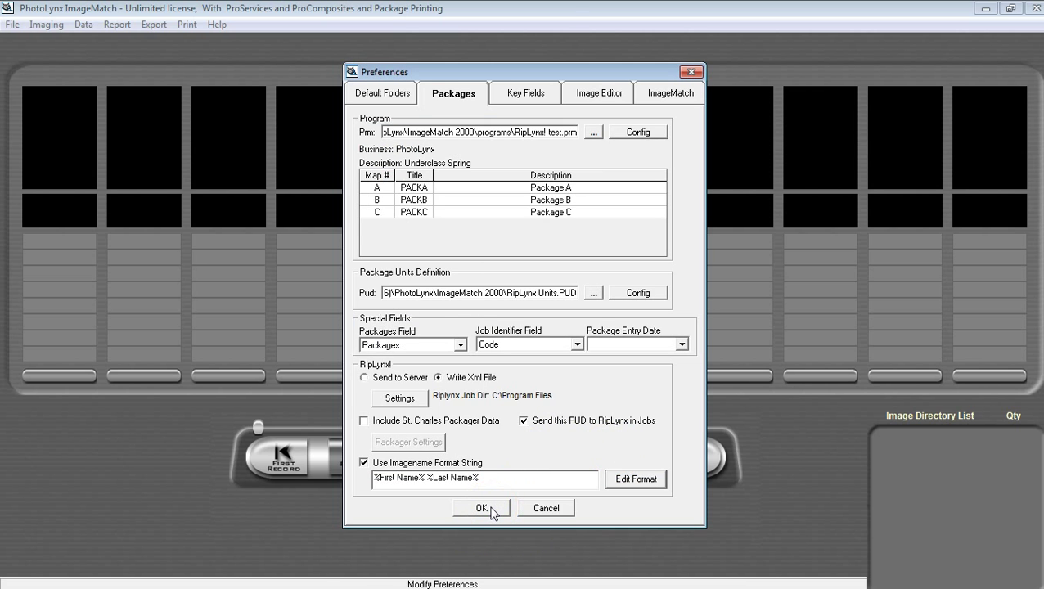
Review the Default Folders preferences from the images folder to the backup folder, and open the folder selection for the PT Burner Hot Folder.
left_click(391, 94)
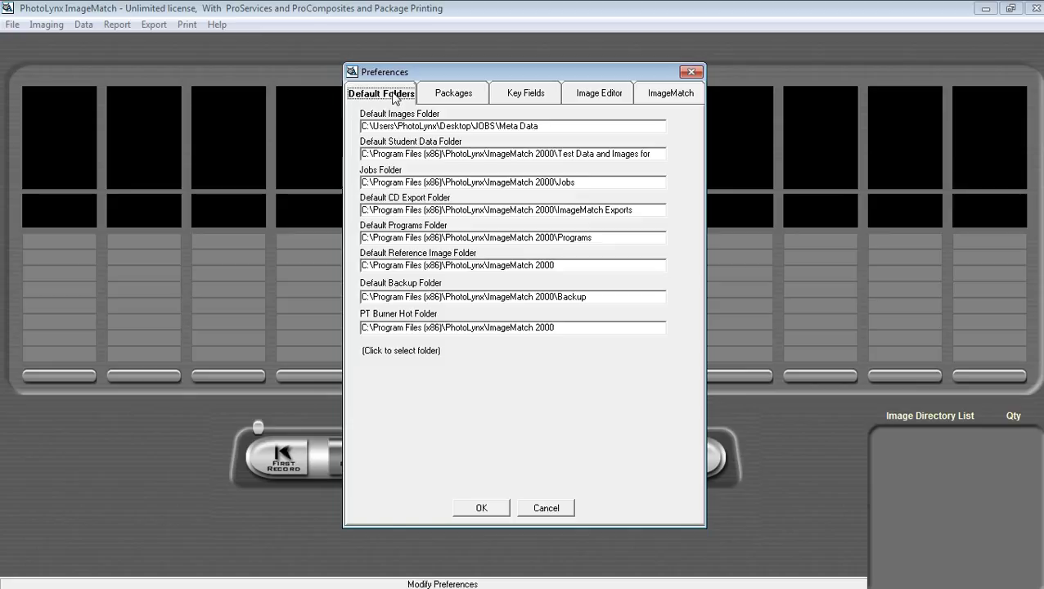
left_click(403, 130)
left_click(405, 155)
left_click(405, 185)
left_click(395, 211)
left_click(400, 239)
left_click(400, 269)
left_click(402, 298)
left_click(395, 346)
left_click(445, 328)
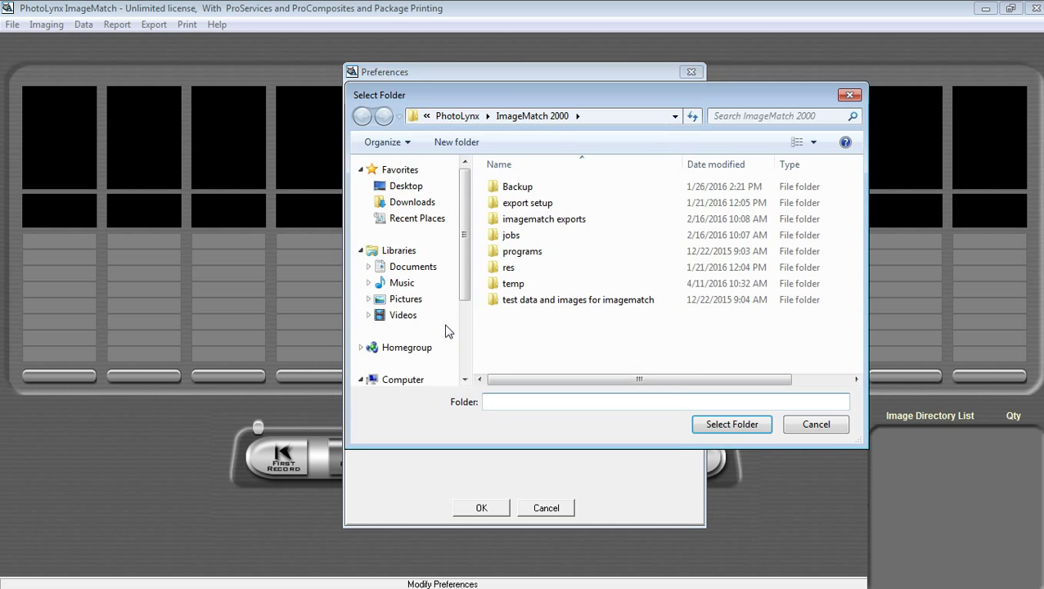